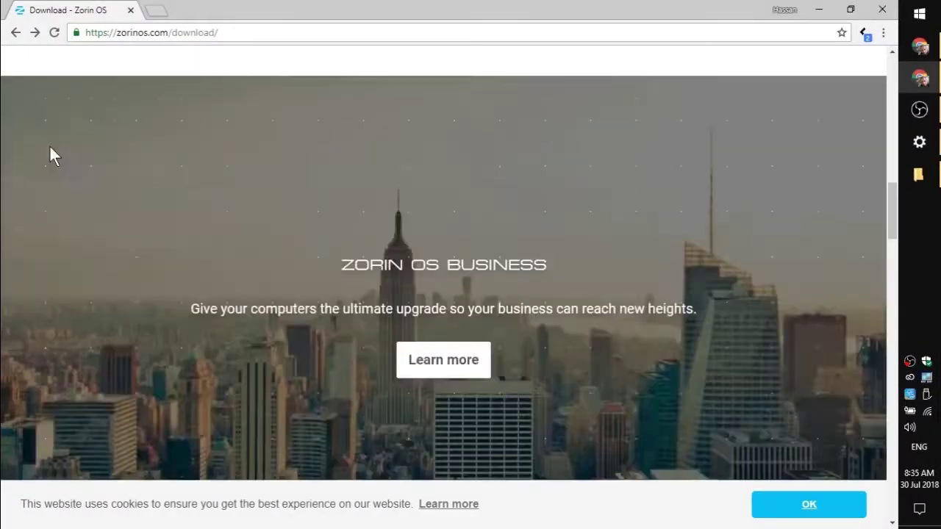
- Download the free (€0) 32-bit Zorin OS 12.3 Lite image and save it
scroll(50, 156, down, 5)
click(441, 263)
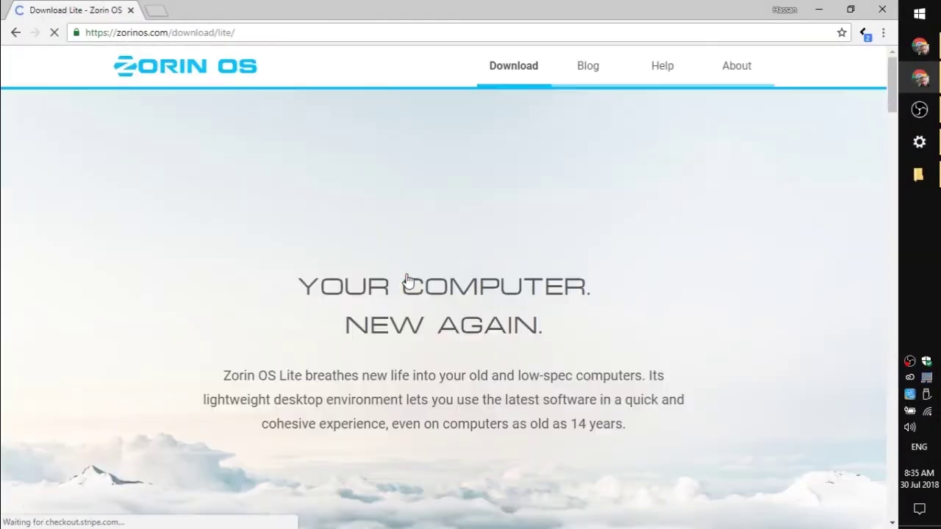
scroll(112, 265, down, 5)
scroll(112, 265, down, 15)
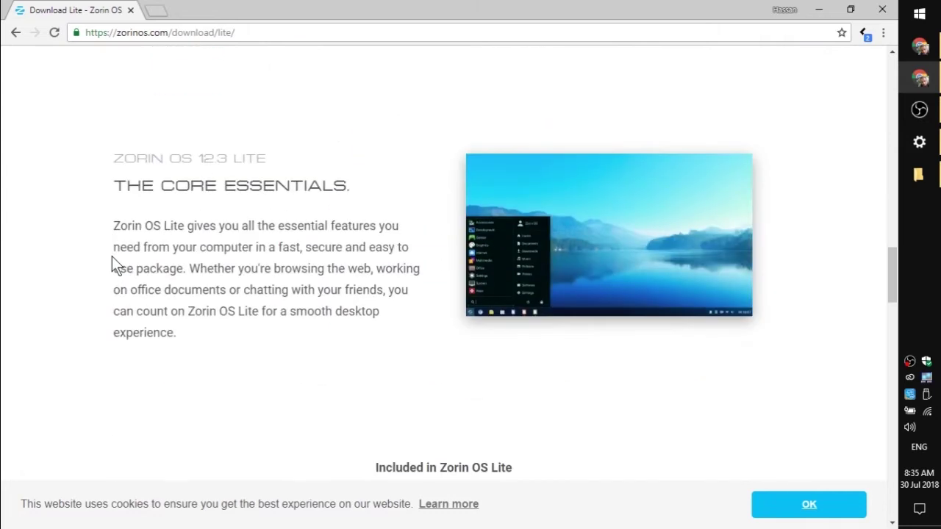
click(314, 231)
click(358, 298)
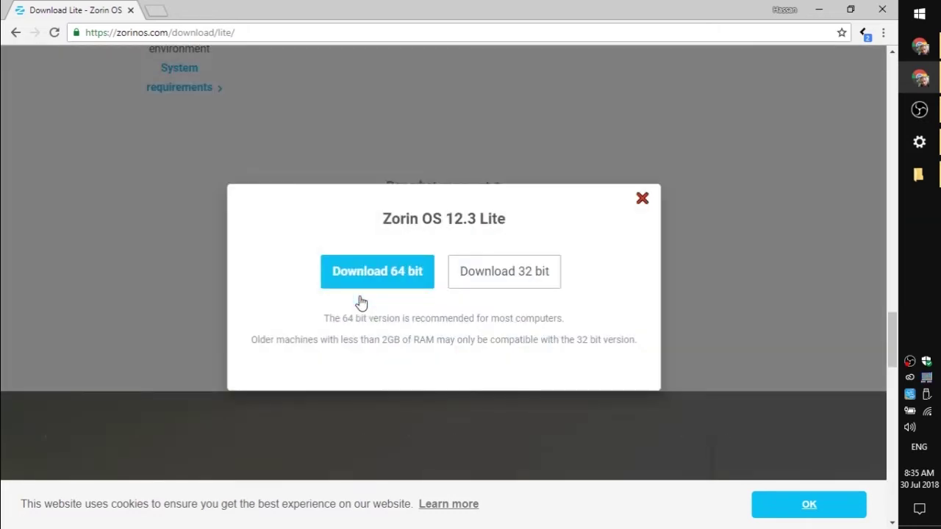
click(473, 287)
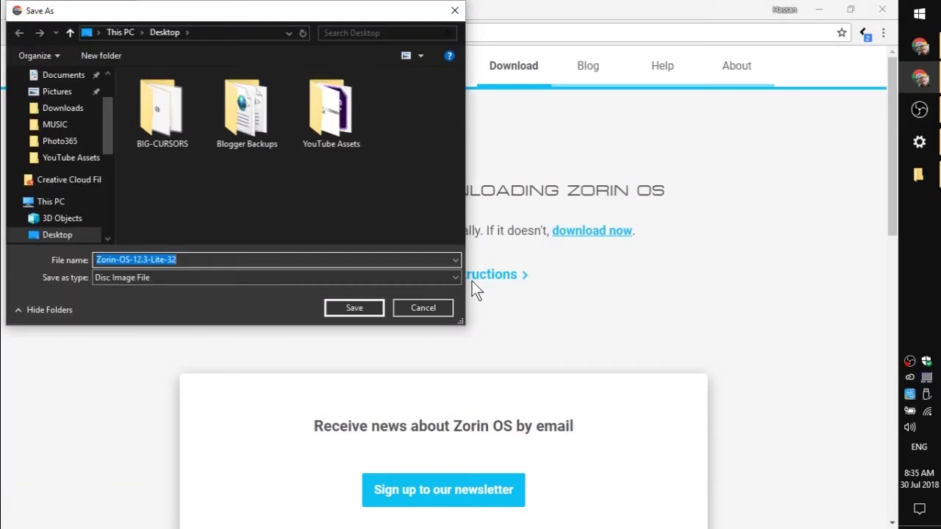
click(368, 307)
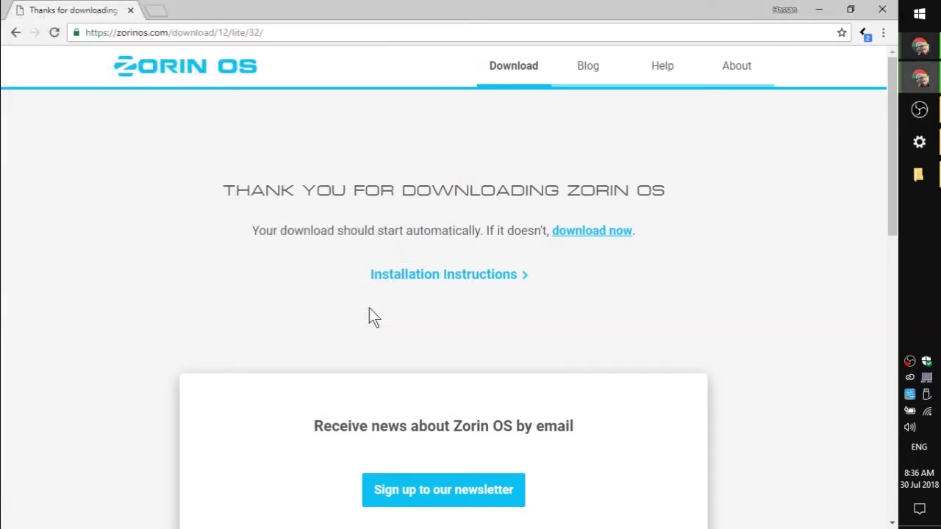
- Open the Zorin OS installation instructions and read through the guide
click(411, 277)
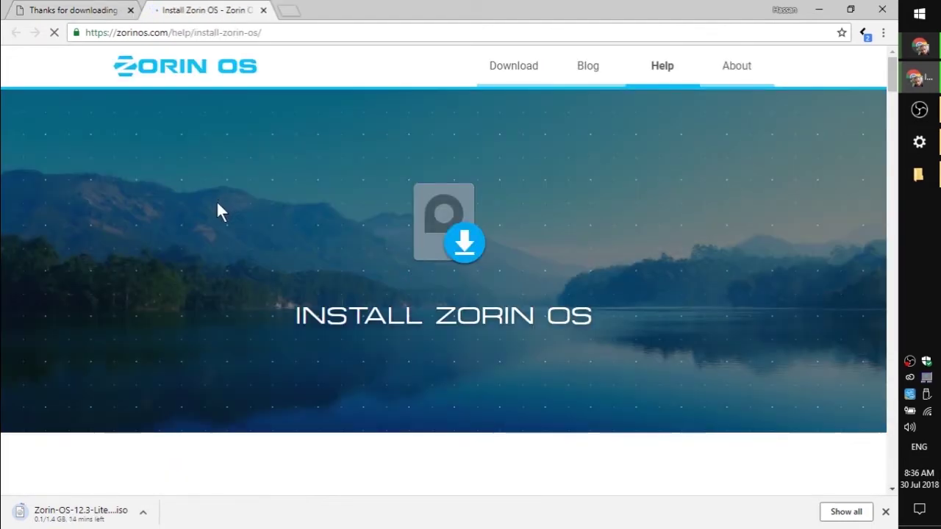
scroll(217, 202, down, 5)
scroll(217, 202, down, 15)
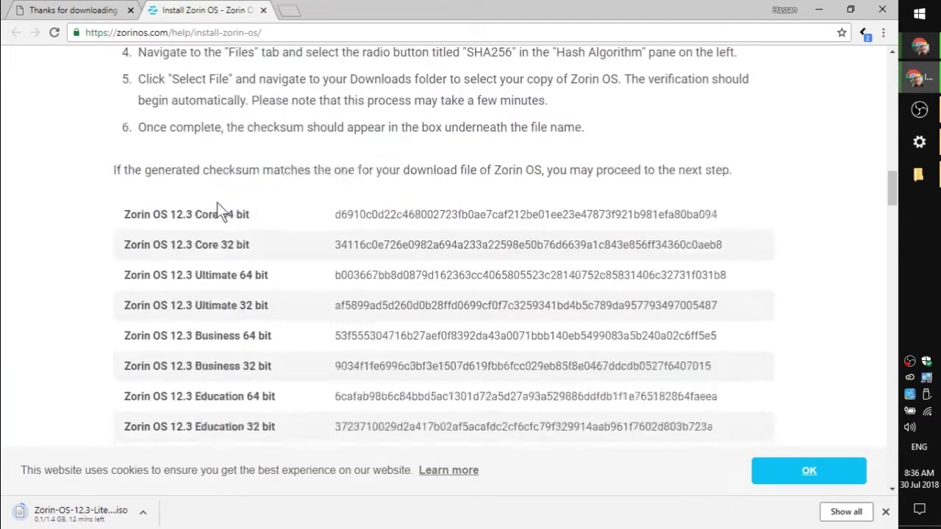
scroll(217, 202, down, 4)
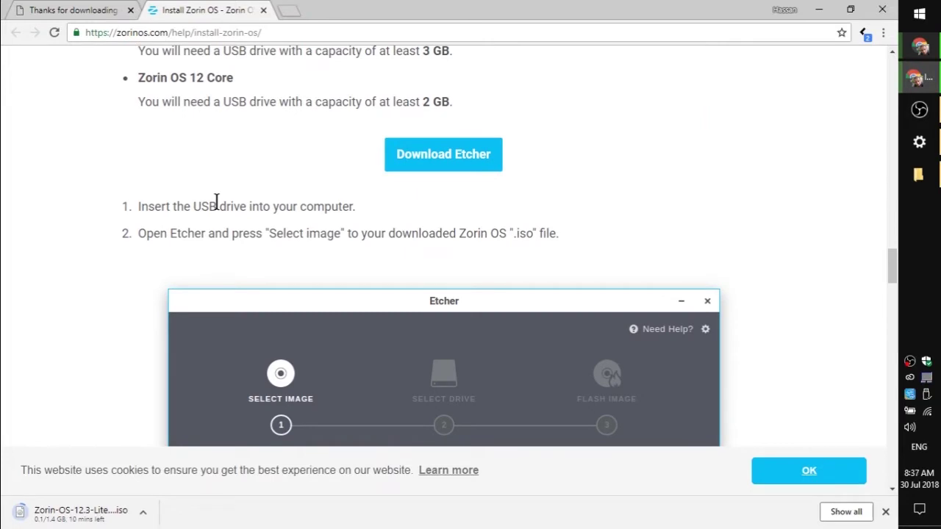
scroll(216, 203, down, 9)
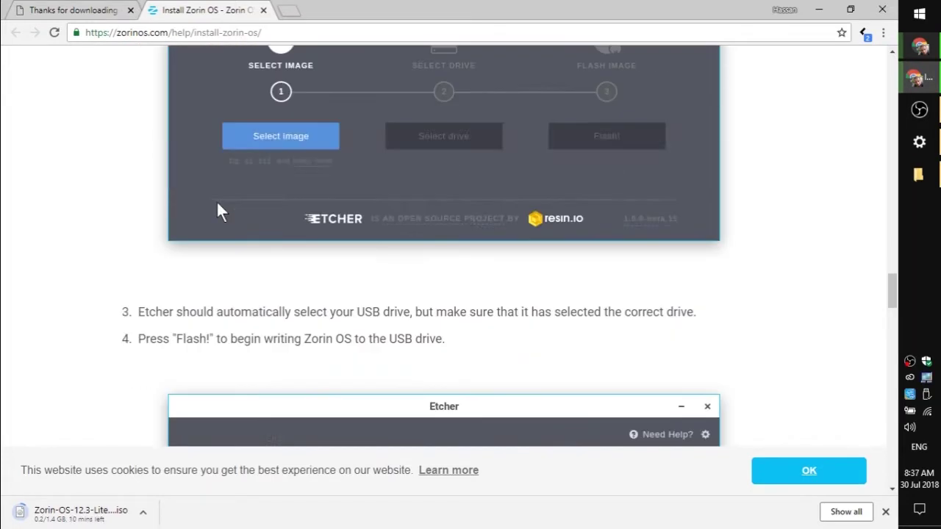
scroll(217, 203, down, 12)
scroll(217, 202, up, 20)
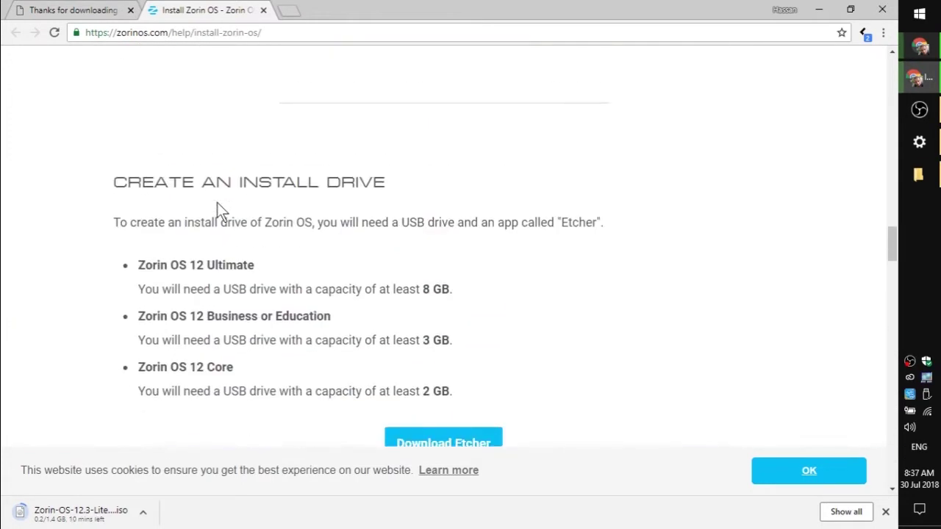
- Save the Etcher-Setup-1.4.4-x64 Windows installer from etcher.io, run it and accept the licence
scroll(217, 202, down, 1)
click(425, 394)
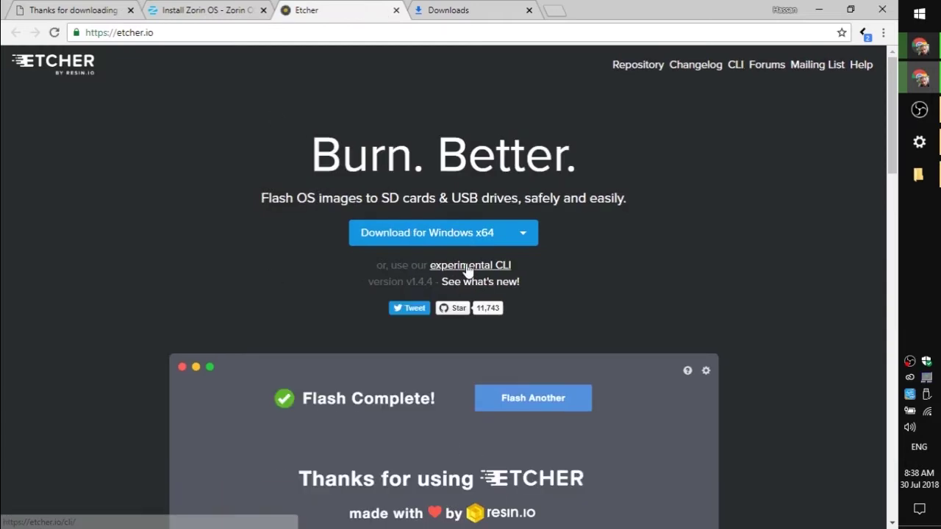
click(469, 243)
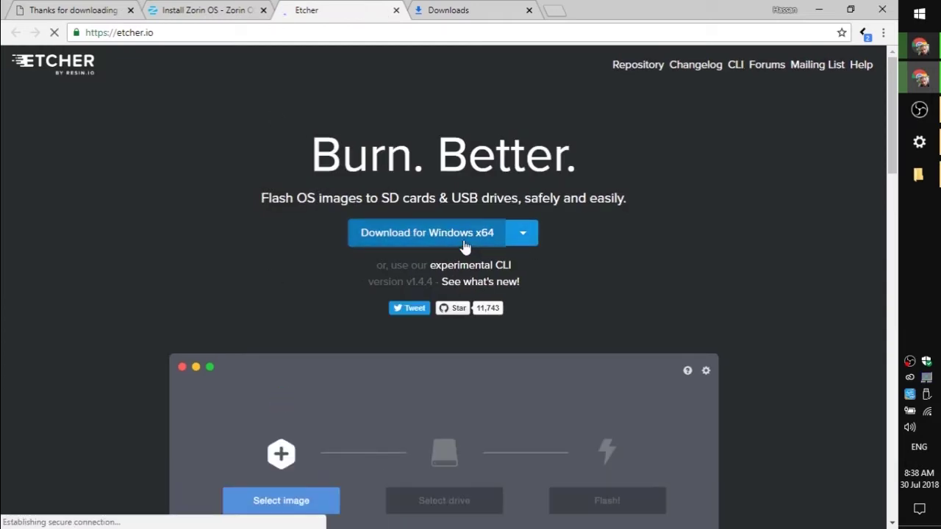
click(367, 308)
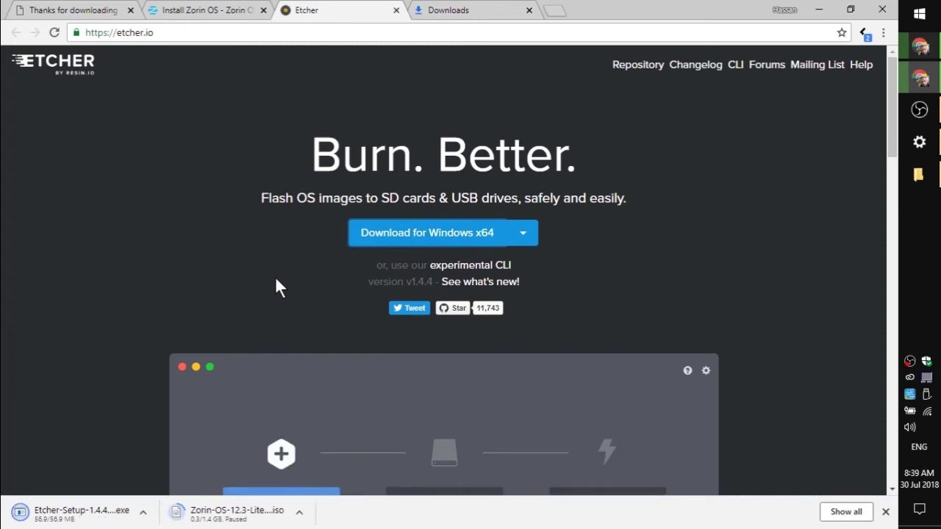
scroll(276, 279, down, 15)
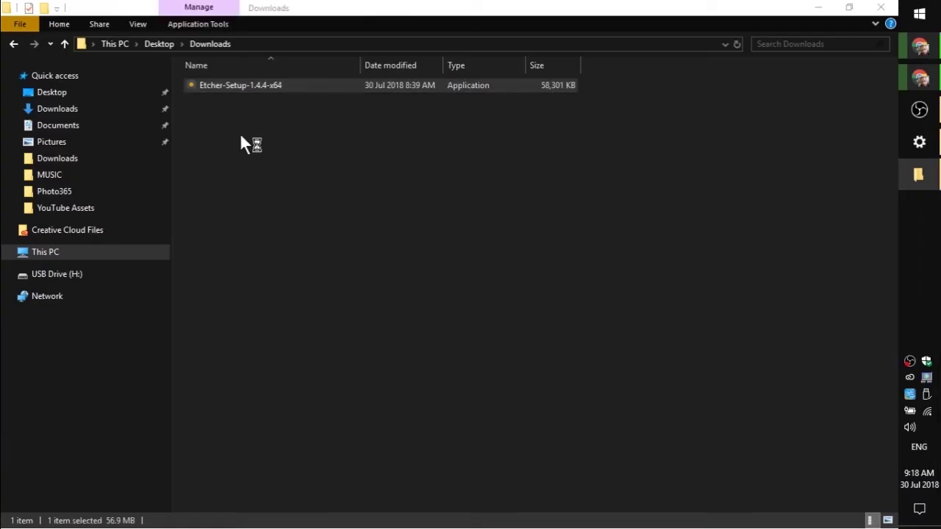
click(507, 381)
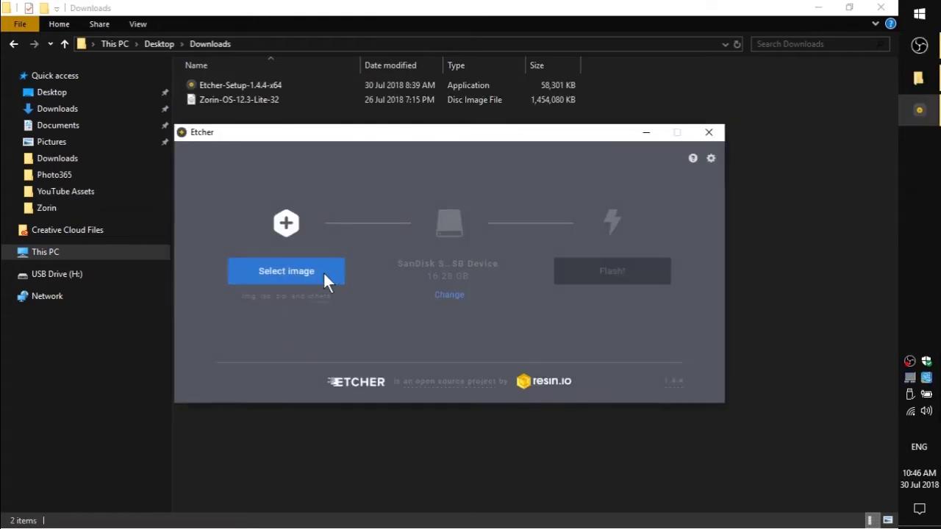
- Flash the Zorin-OS-12.3-Lite-32 image onto the SanDisk USB drive
click(316, 272)
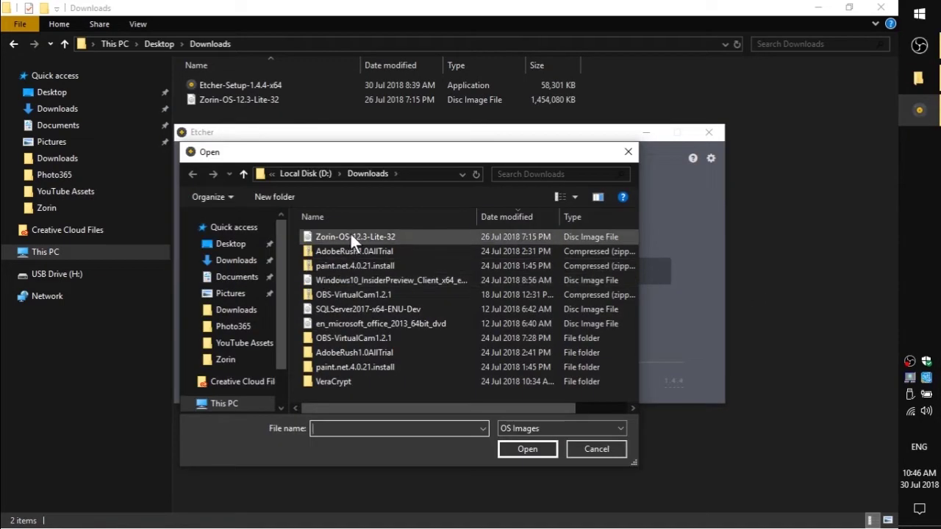
double_click(352, 237)
click(444, 294)
click(478, 357)
click(581, 271)
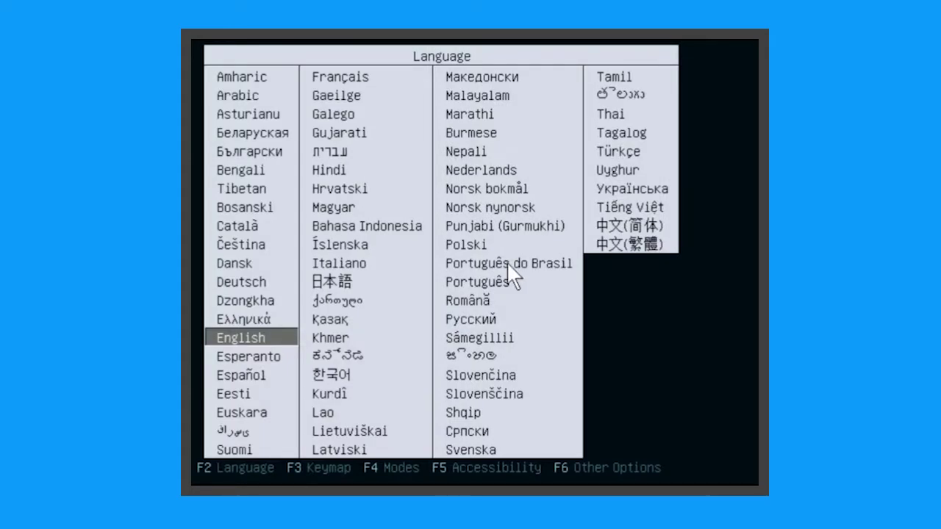
- Keep English and boot Install Zorin OS with acpi=off pnpbios=off replacing quiet splash
key(Return)
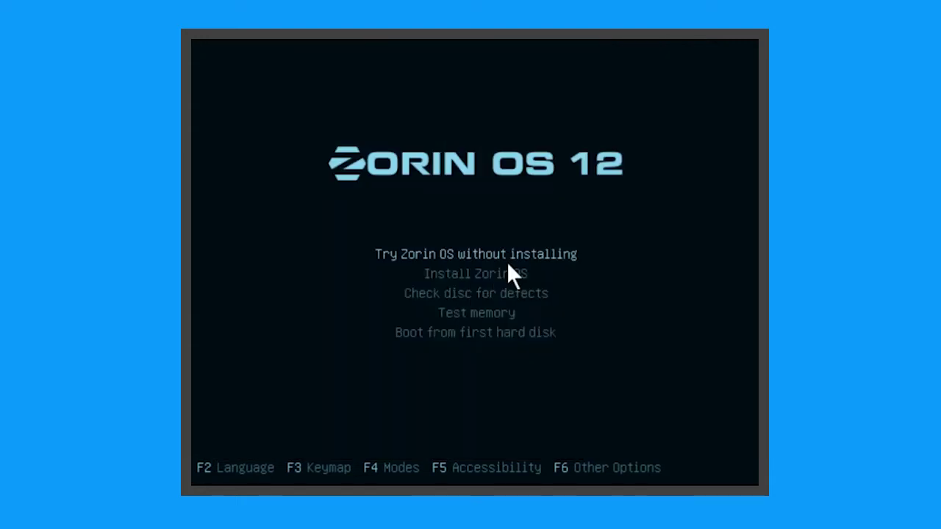
key(Down)
key(F6)
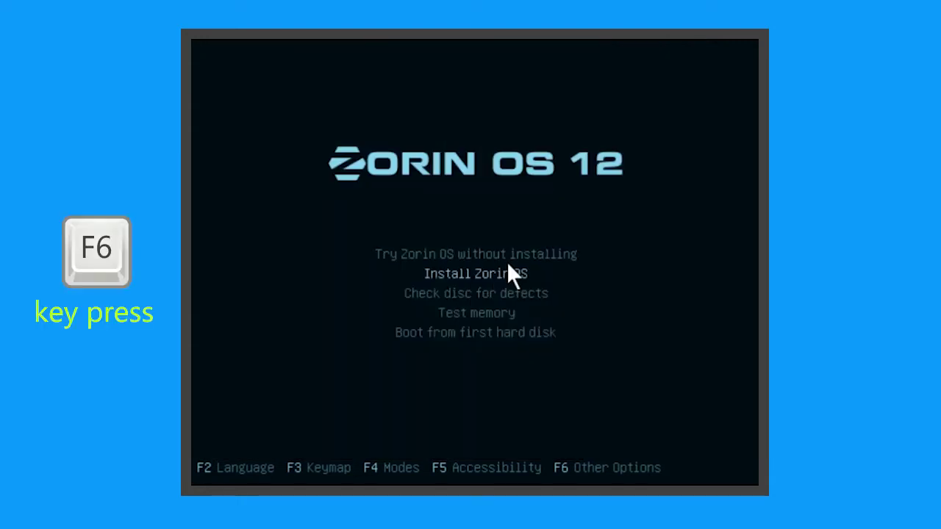
key(Escape)
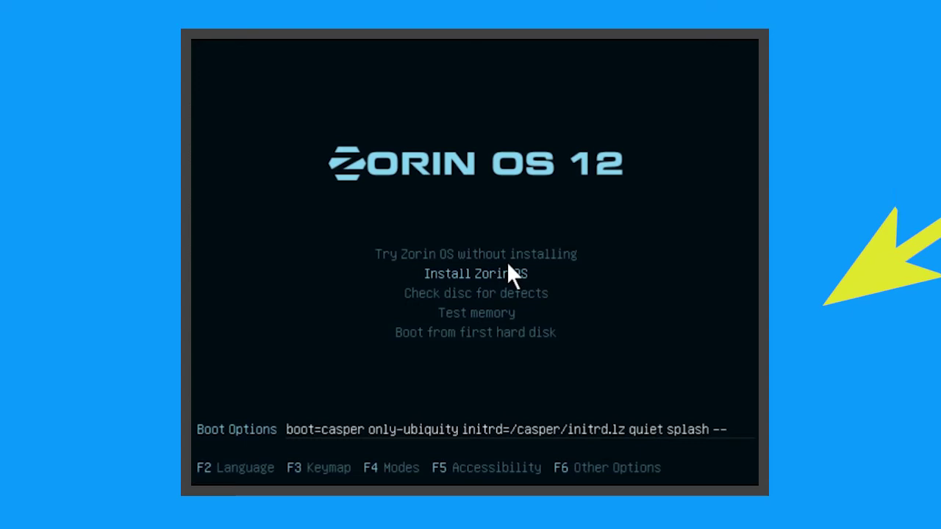
key(BackSpace)
key(BackSpace)
key(BackSpace)
key(BackSpace)
key(BackSpace)
key(BackSpace)
key(BackSpace)
key(BackSpace)
key(BackSpace)
key(BackSpace)
key(BackSpace)
key(BackSpace)
key(BackSpace)
key(BackSpace)
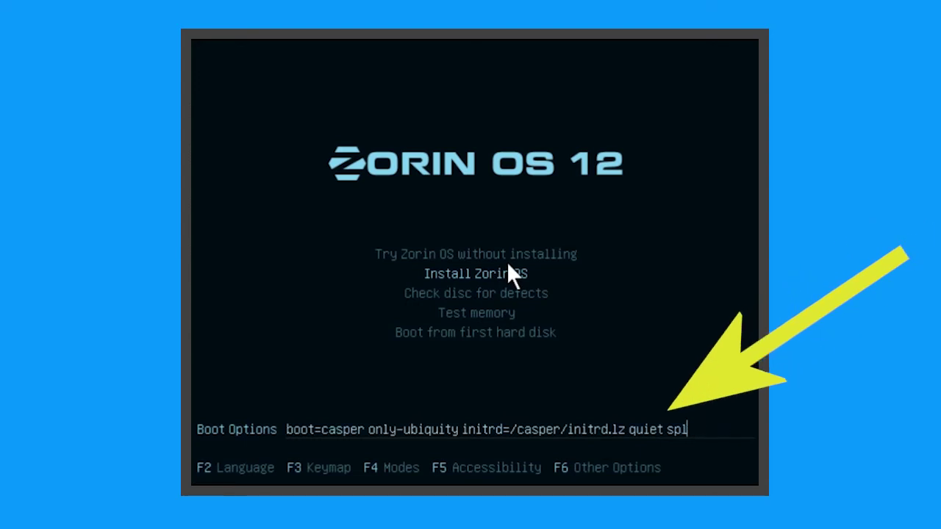
key(BackSpace)
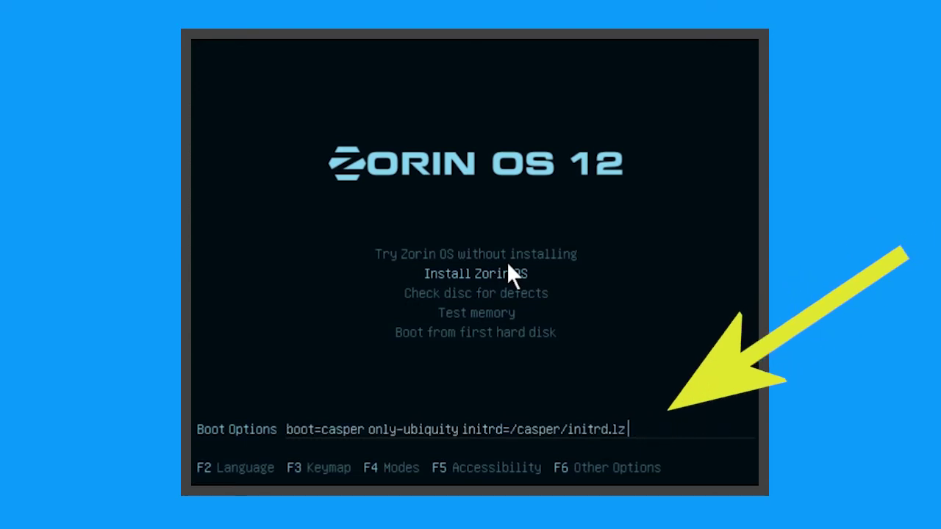
text(acpi=)
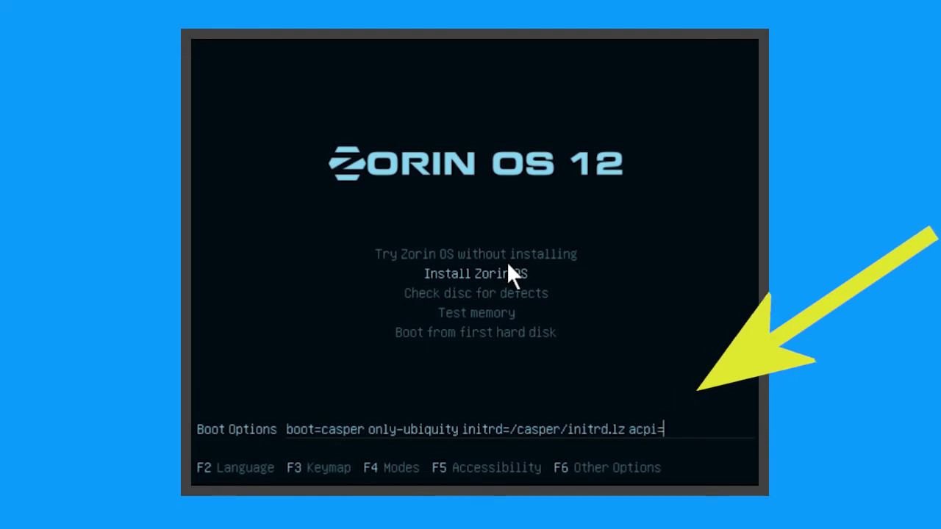
text(off pnp)
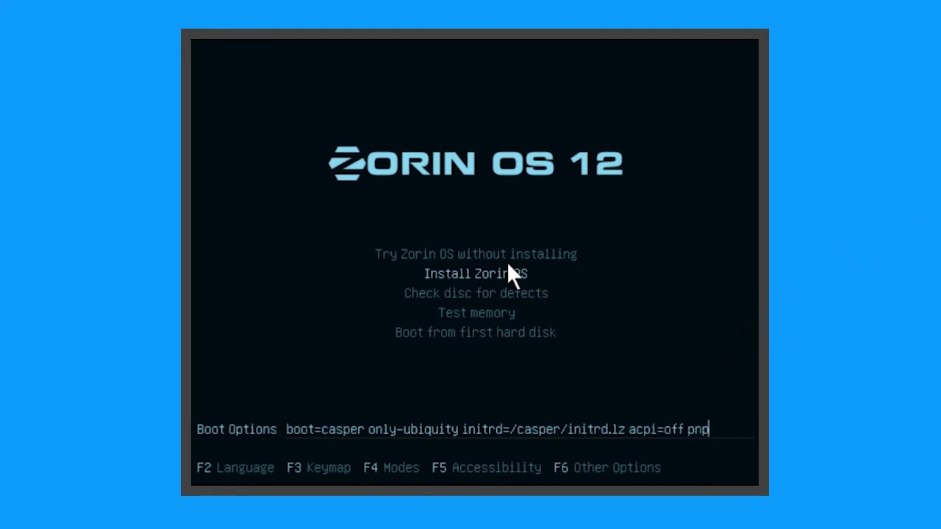
text(bios=off)
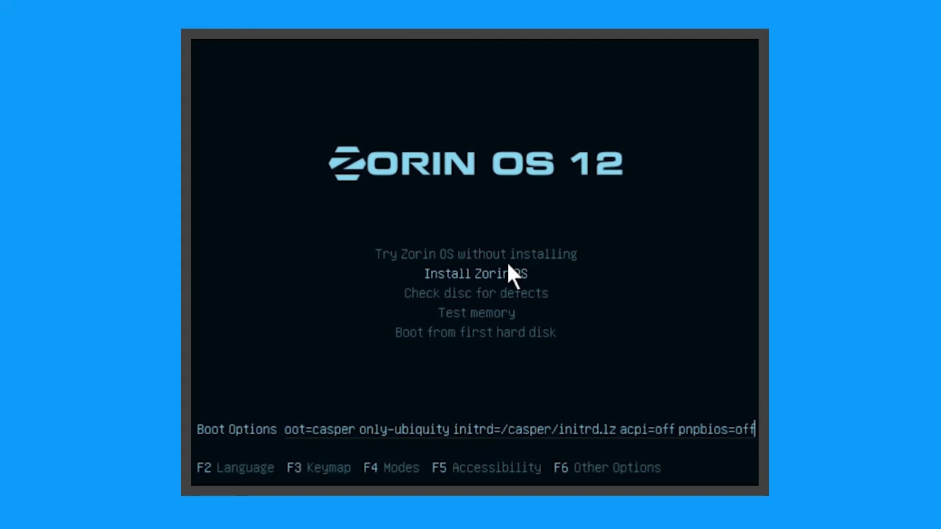
key(Return)
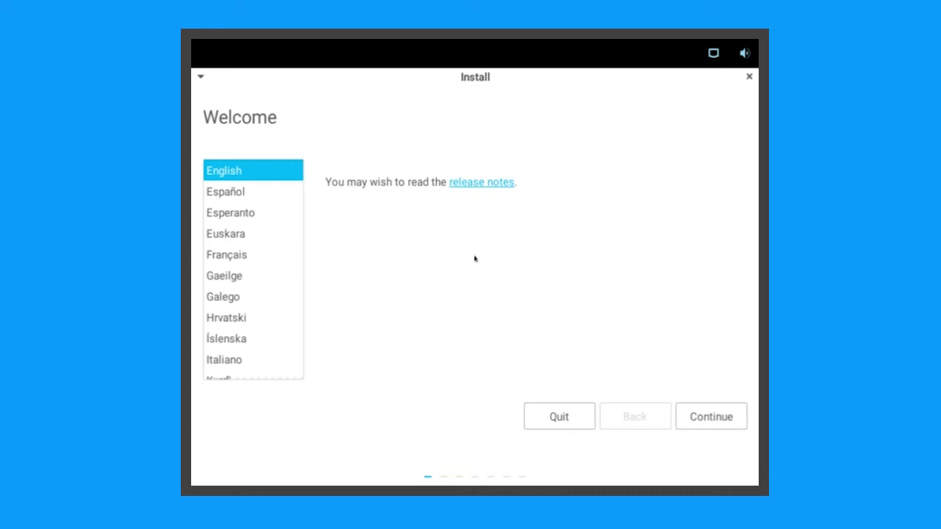
- Keep English, download updates while installing, and choose to encrypt the new Zorin installation
click(707, 413)
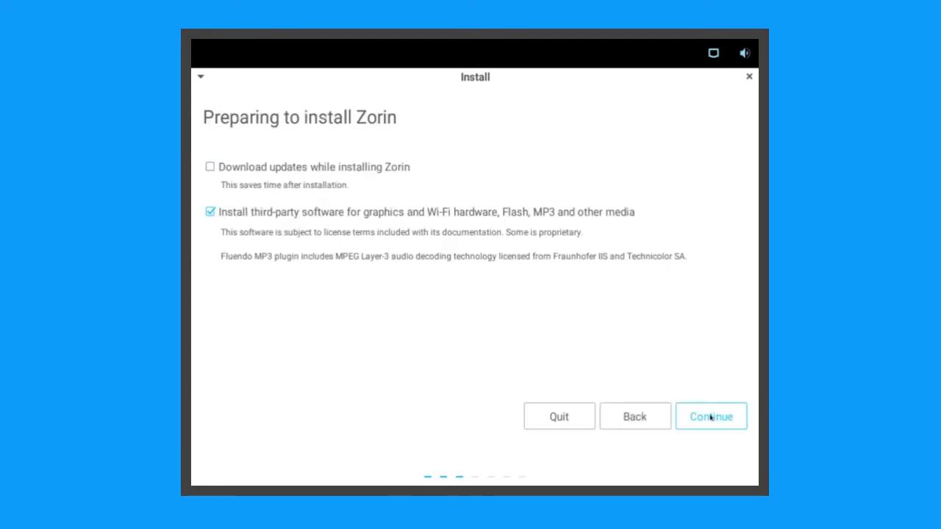
click(210, 167)
click(695, 413)
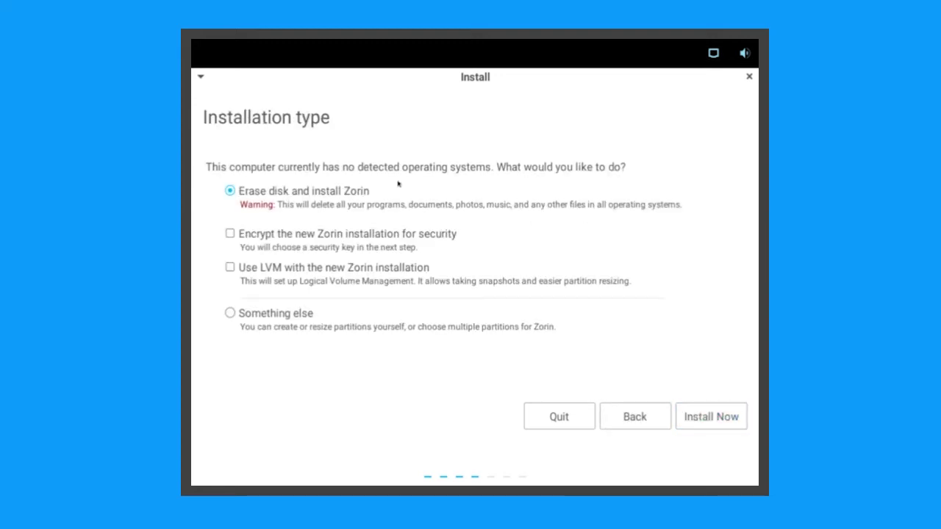
click(230, 234)
click(709, 415)
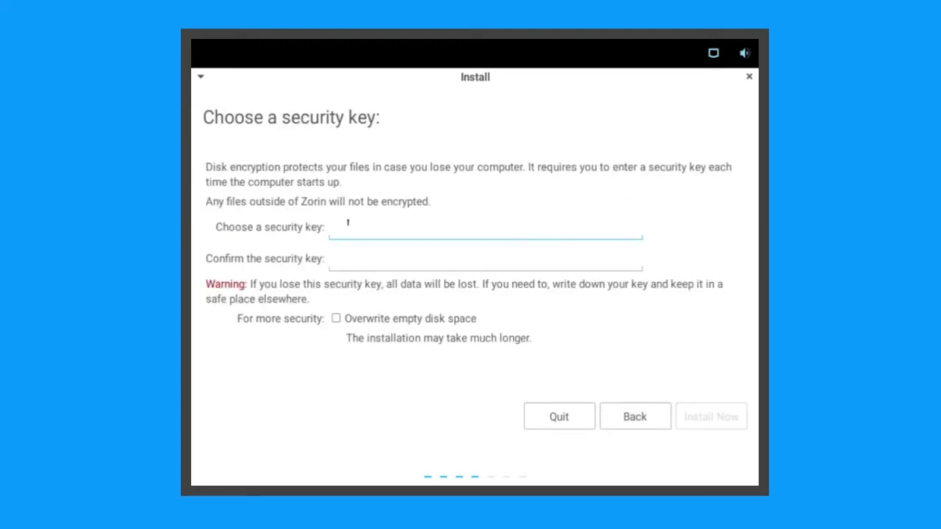
- Set and confirm a security key, overwrite empty disk space, confirm disk changes and accept the location
text(••••••••••)
key(Tab)
text(••••••••••)
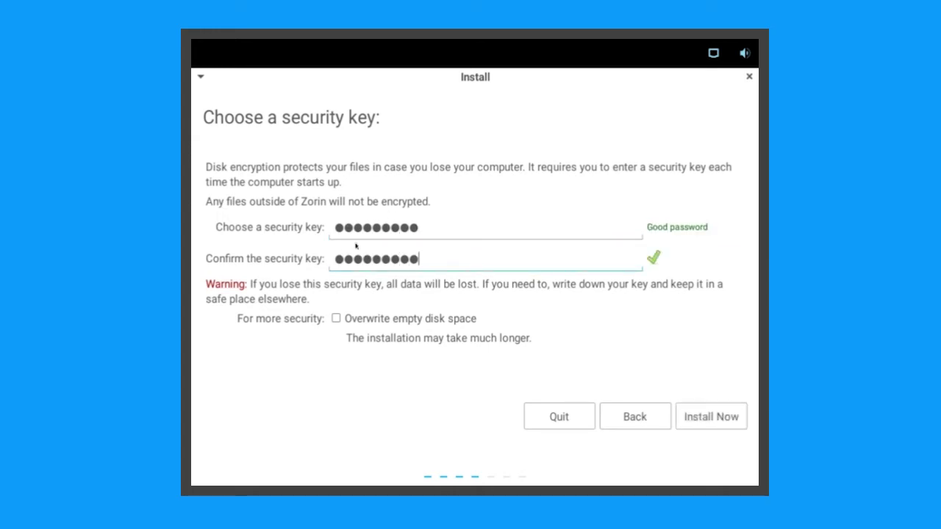
click(336, 318)
click(688, 412)
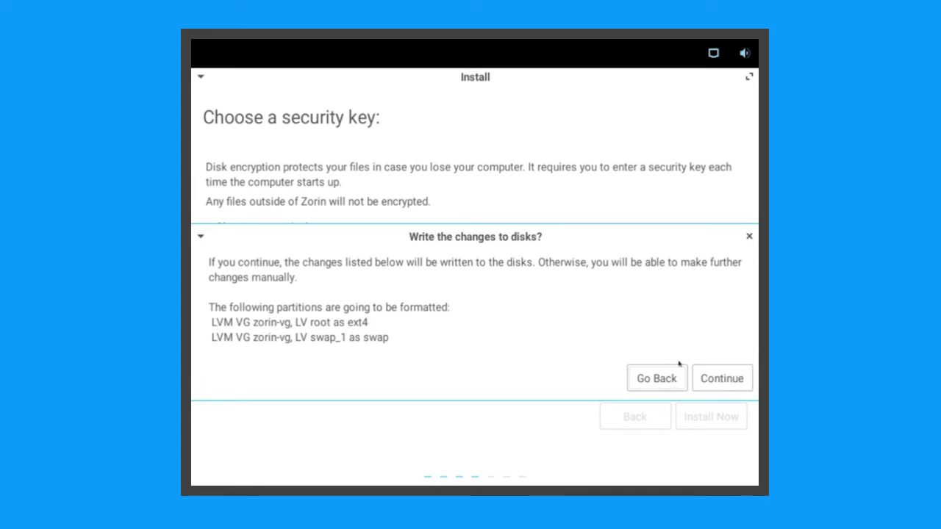
click(710, 378)
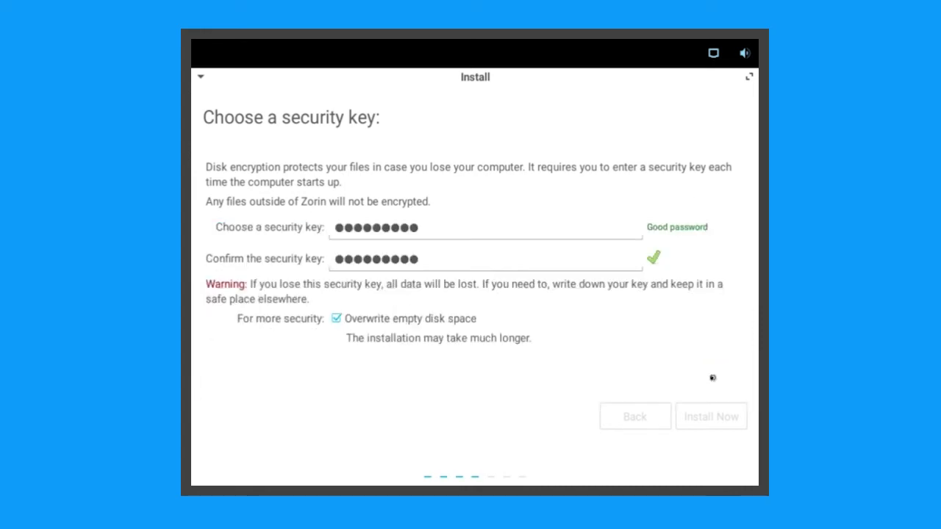
click(682, 413)
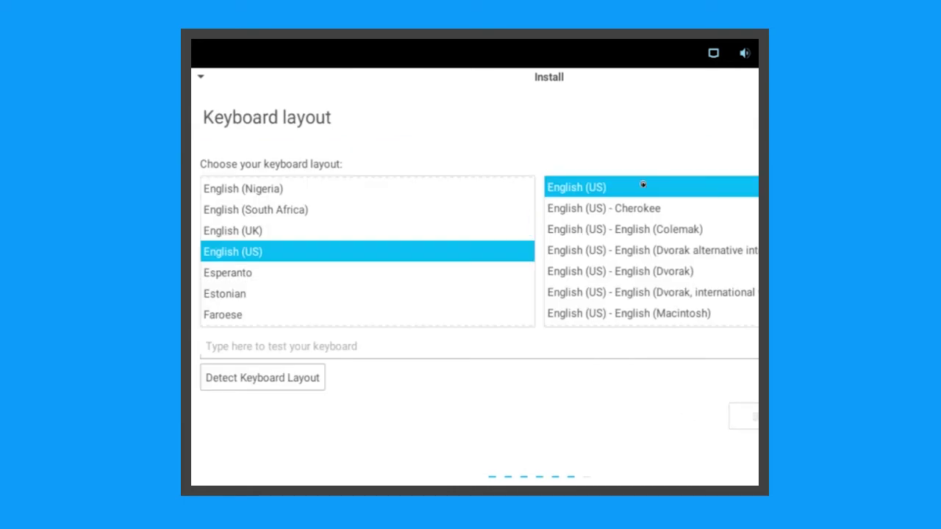
- Fill in the user's full name, computer name and login password on Who are you?
text(Hassan Voyeau)
key(Tab)
key(Tab)
key(Tab)
text(*********)
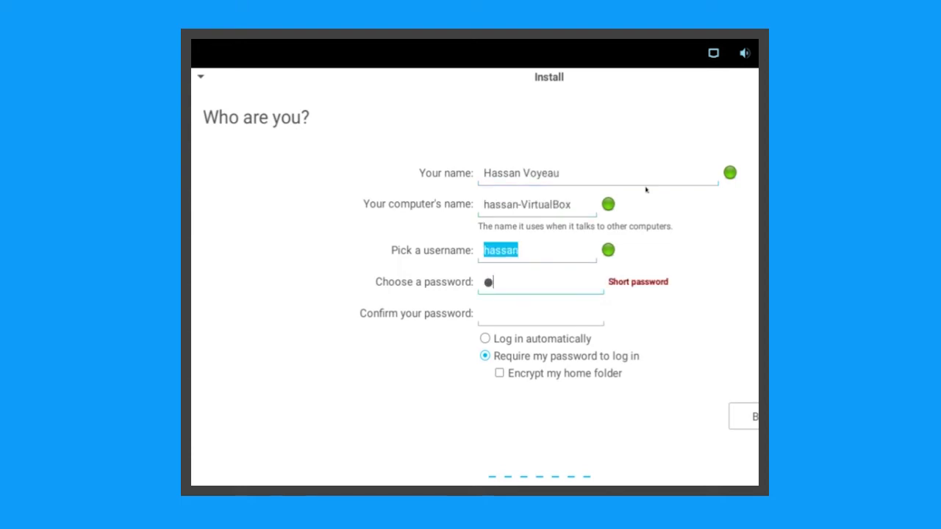
key(Tab)
text(*********)
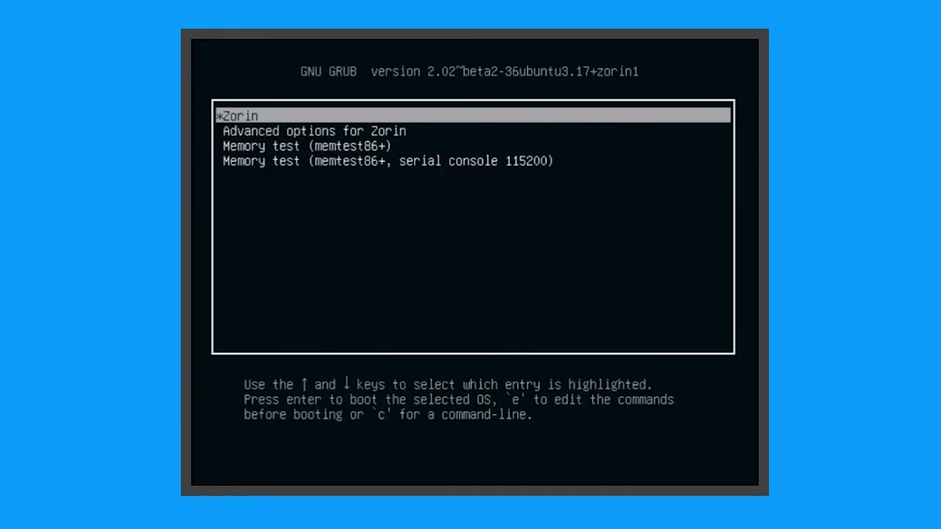
- Browse the GRUB entries and Advanced options for Zorin, then return to the Zorin entry
key(Down)
key(Down)
key(Down)
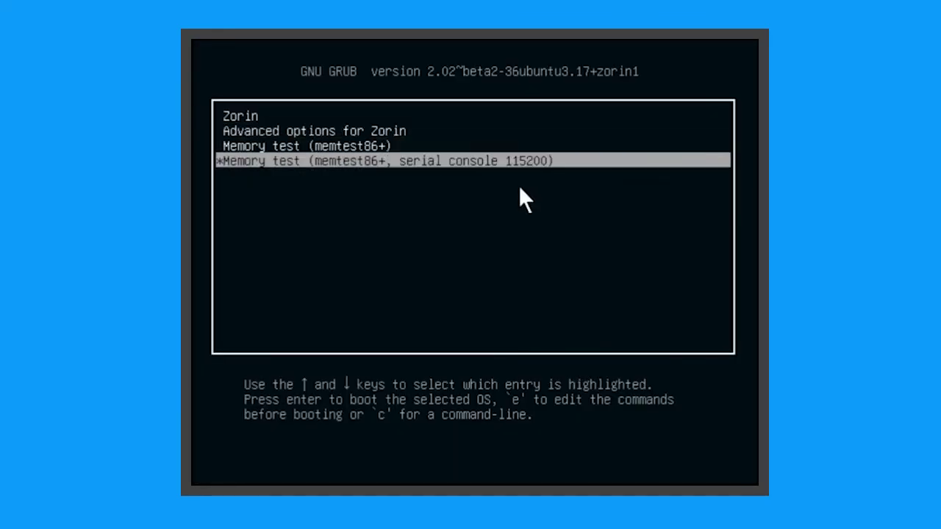
key(Up)
key(Up)
key(Up)
key(Down)
key(Return)
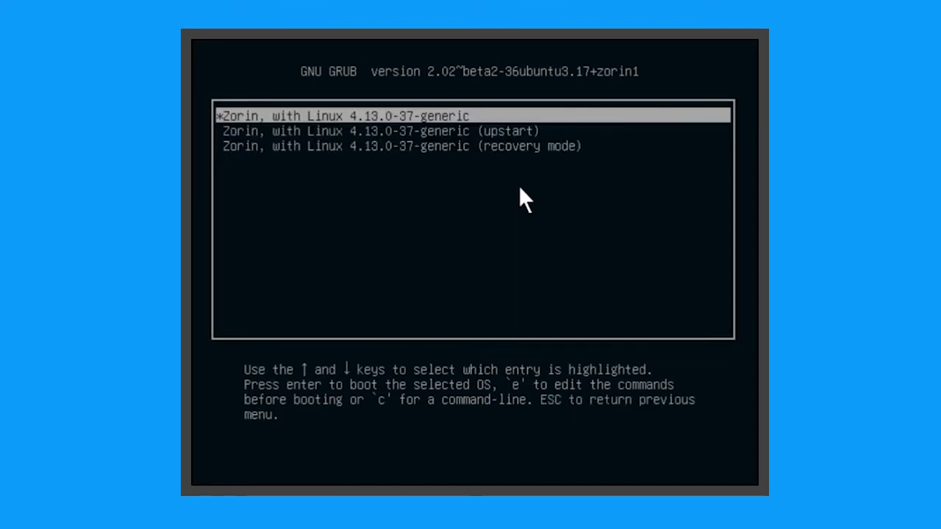
key(Escape)
key(Down)
key(Up)
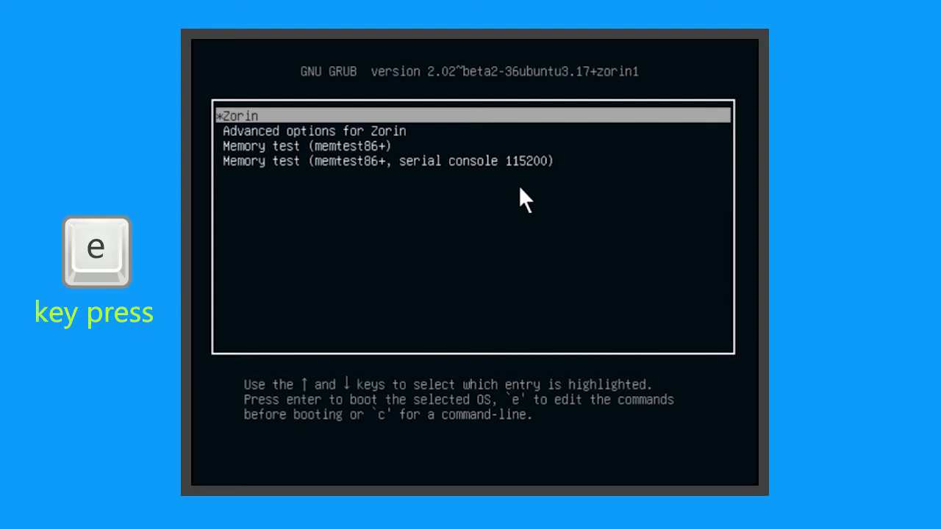
- Edit the Zorin entry's commands, placing the cursor on the linux line near $vt_handoff
key(e)
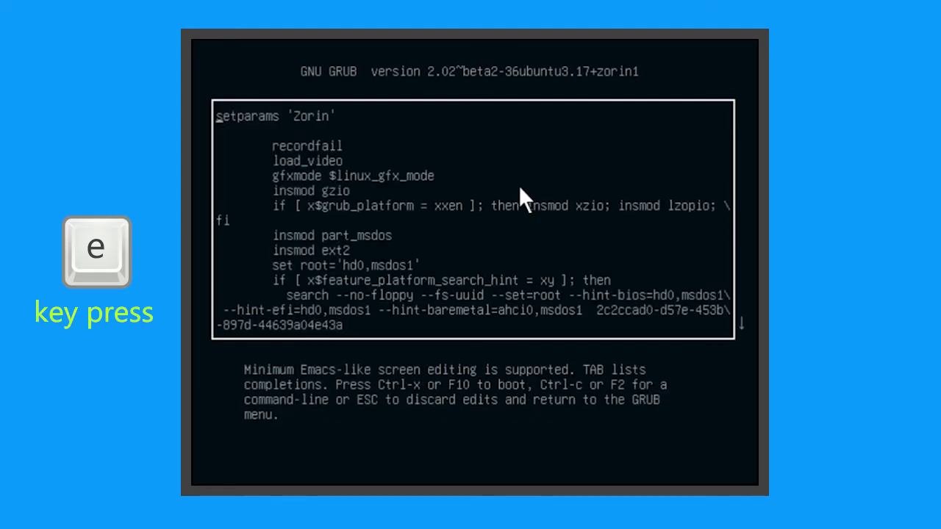
key(Down)
key(Down)
key(Down)
key(Down)
key(Down)
key(Down)
key(Down)
key(Down)
key(Down)
key(Down)
key(Down)
key(Down)
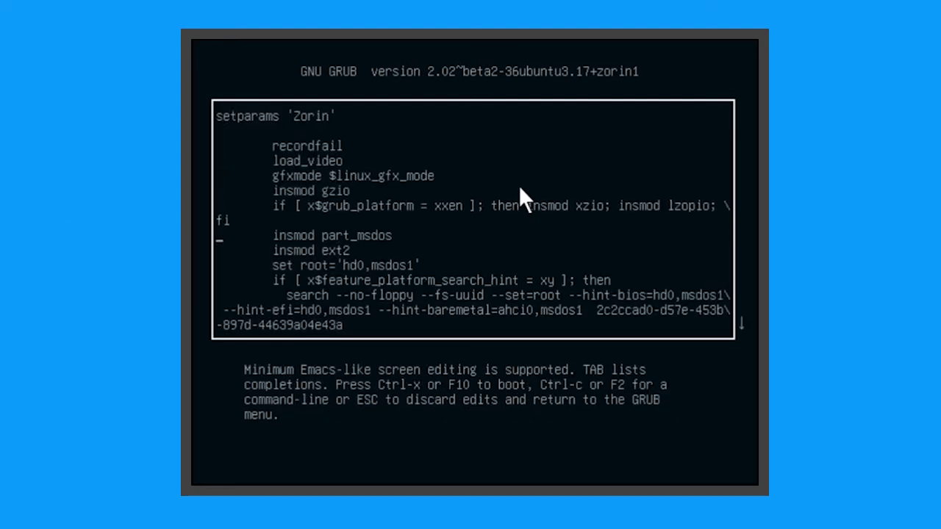
key(Down)
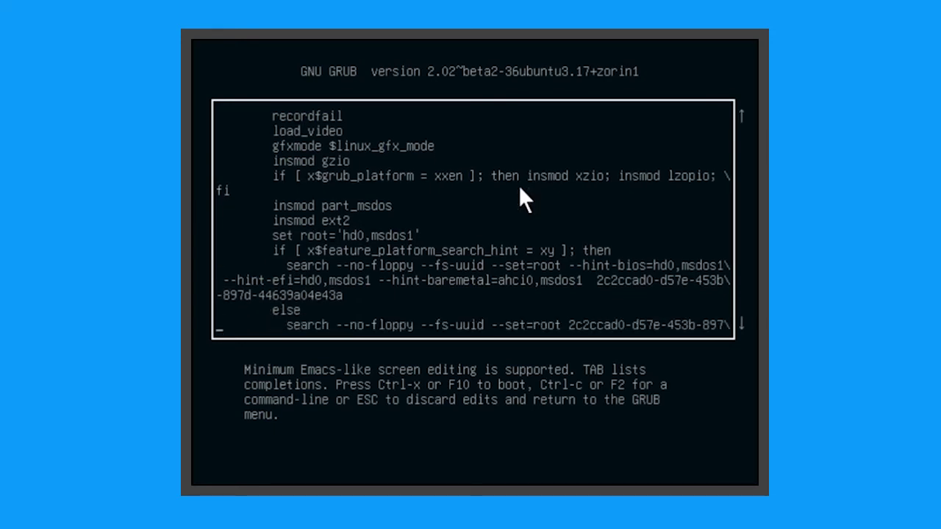
key(Down)
key(Down)
key(Down)
key(Down)
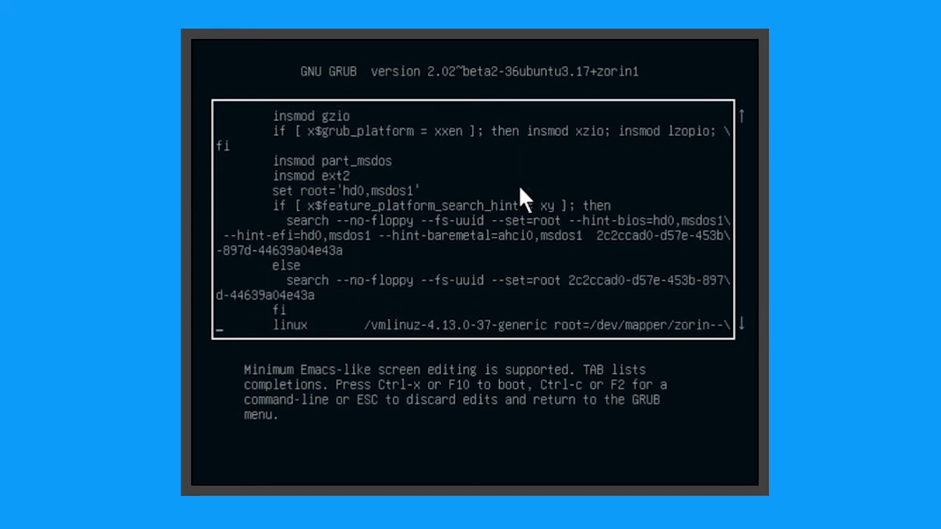
key(Up)
key(Up)
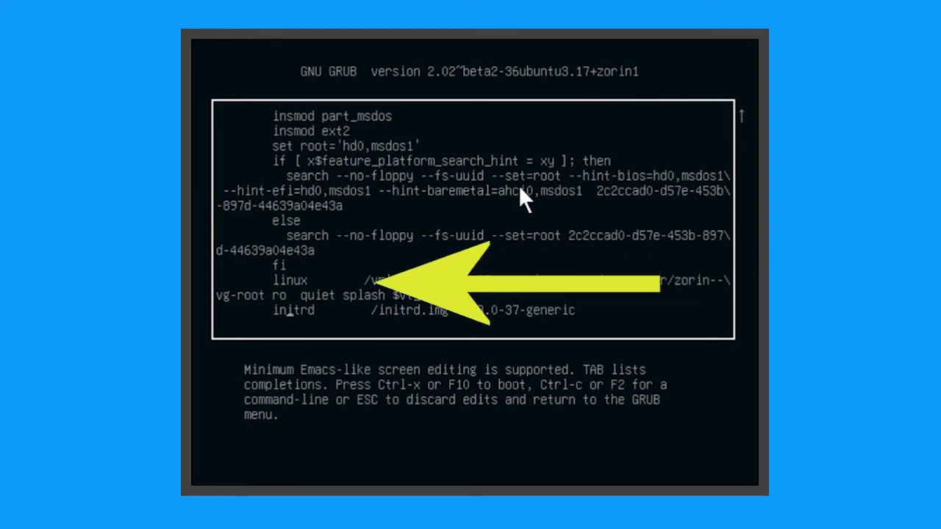
key(Left)
key(Left)
key(Left)
key(Left)
key(Left)
key(Left)
key(Left)
key(Left)
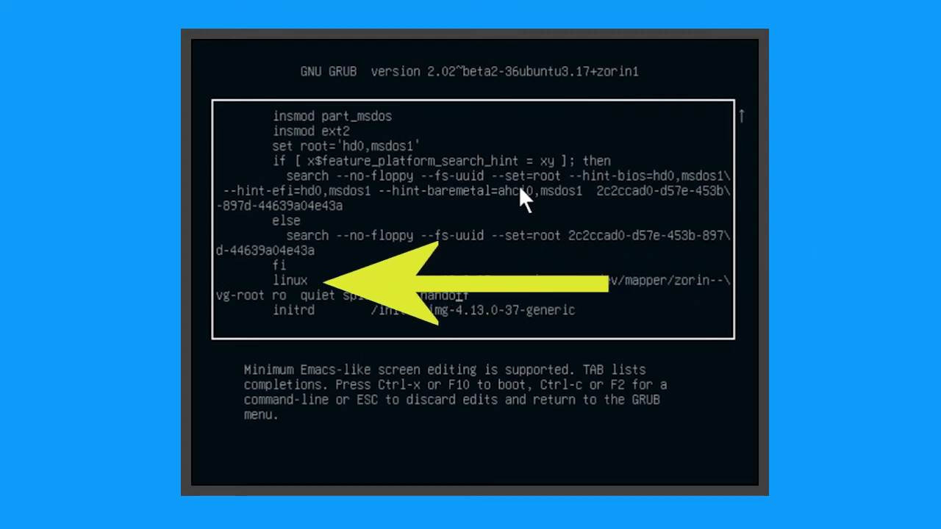
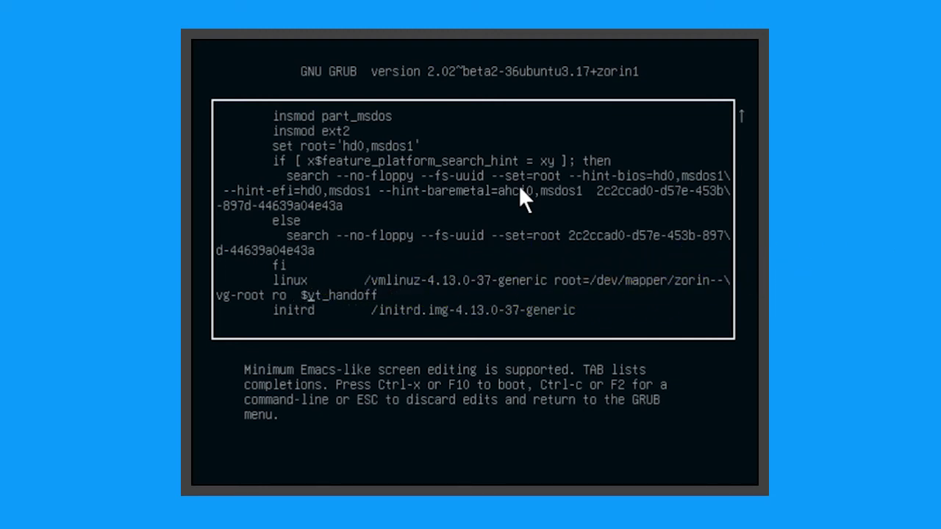
- Insert 'acpi=off pnpbios=off' into the linux kernel line just before $vt_handoff
key(Left)
text(acpi=off )
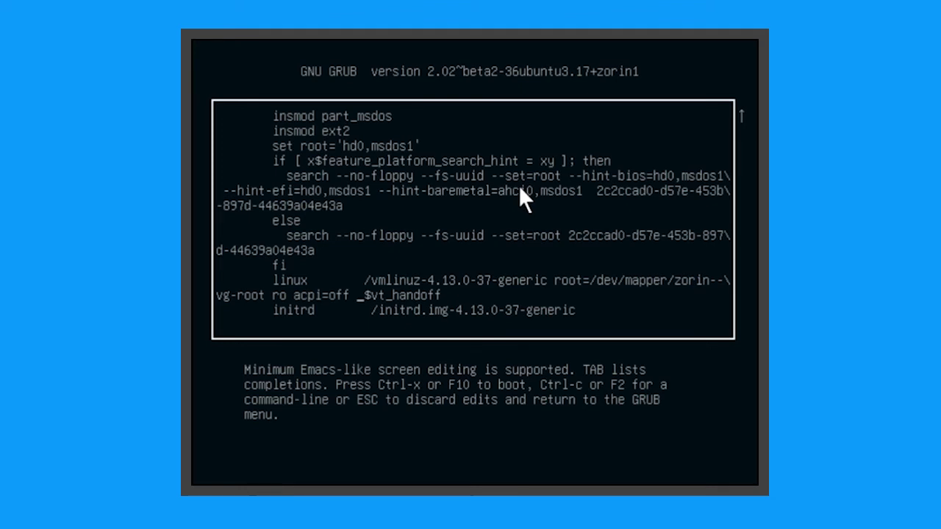
text(pnpbios=off)
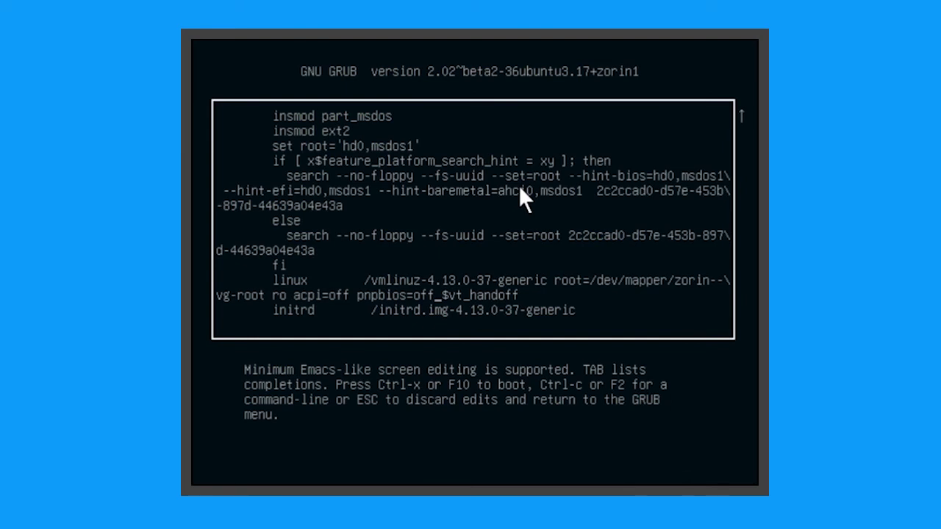
- Boot the edited entry with Ctrl+X and submit the disk passphrase at the sda5_crypt prompt
key(ctrl+x)
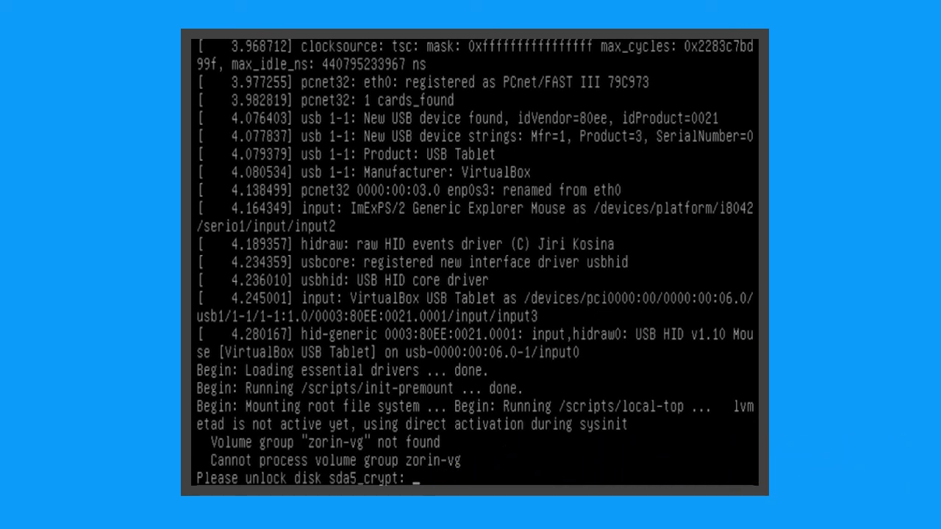
key(Return)
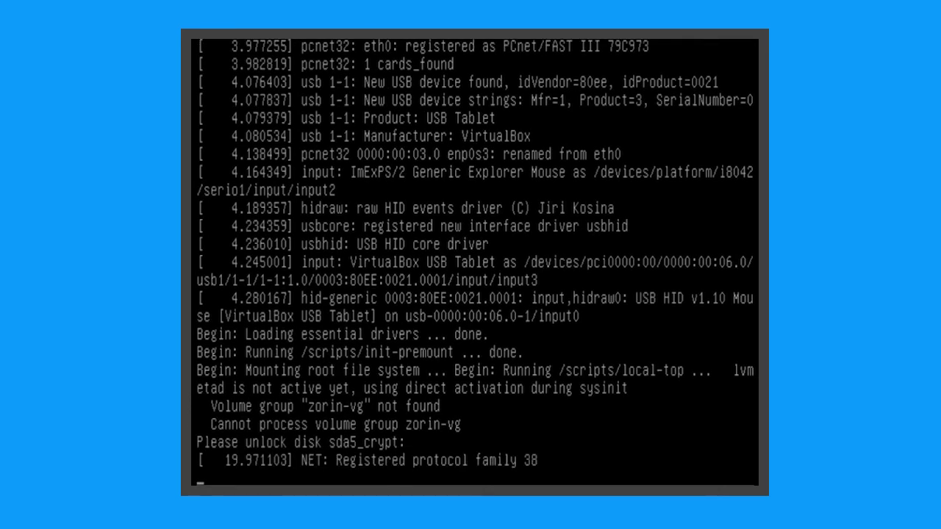